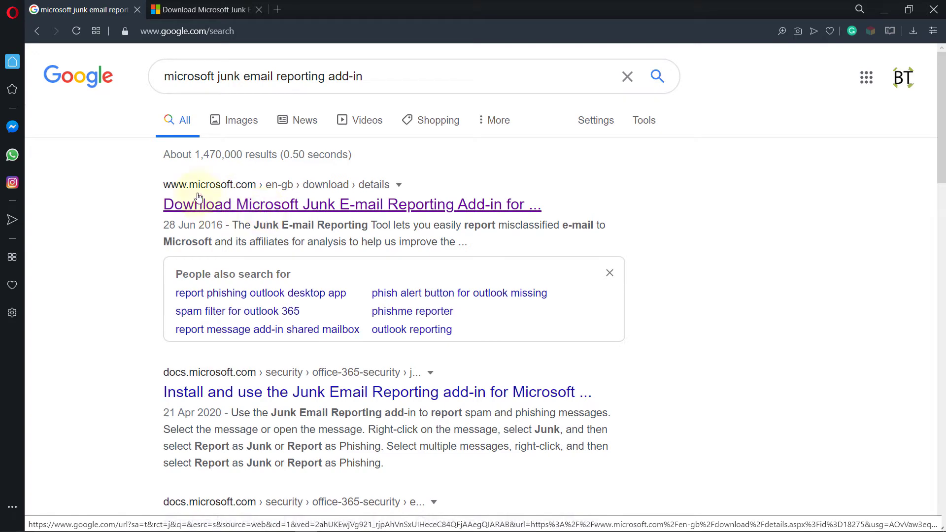
# Step: Select the 64-bit Junk Reporting Add-in .msi (1.8 MB) on the download page and proceed to save it
pyautogui.click(196, 11)
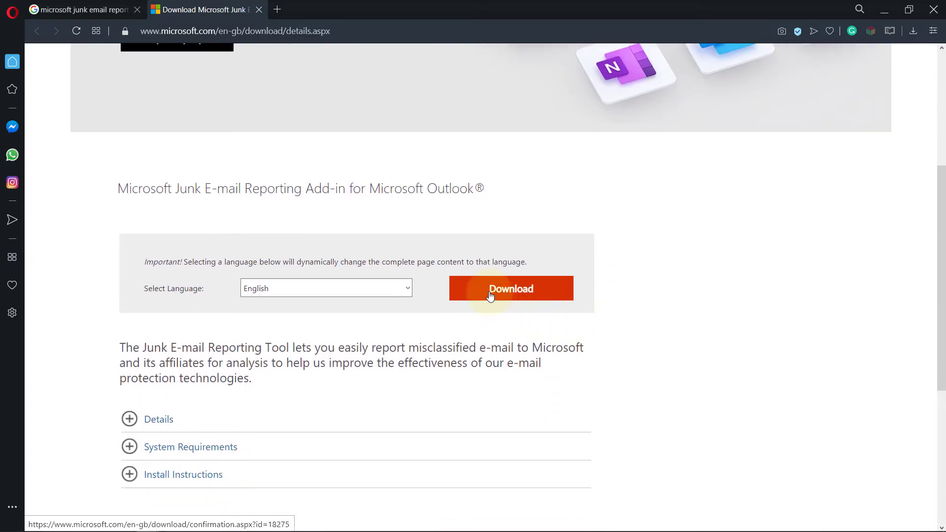
pyautogui.click(493, 295)
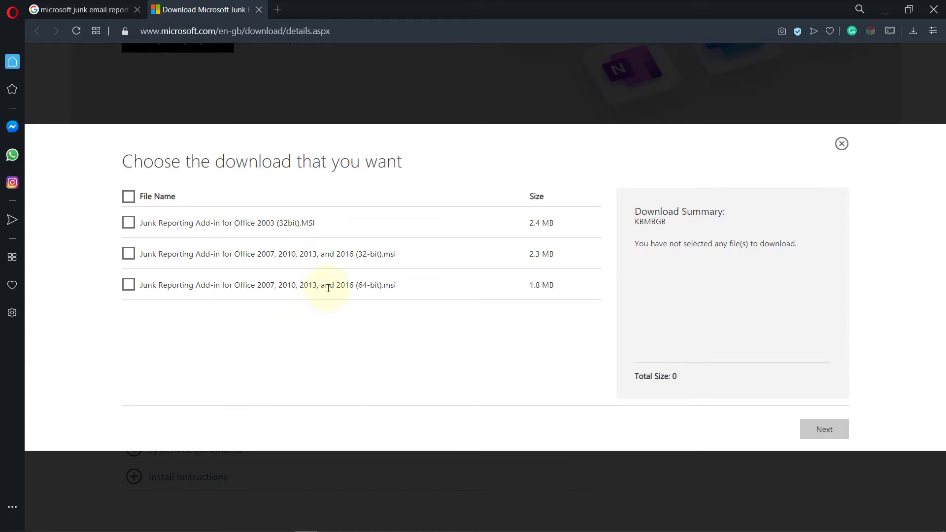
pyautogui.click(128, 285)
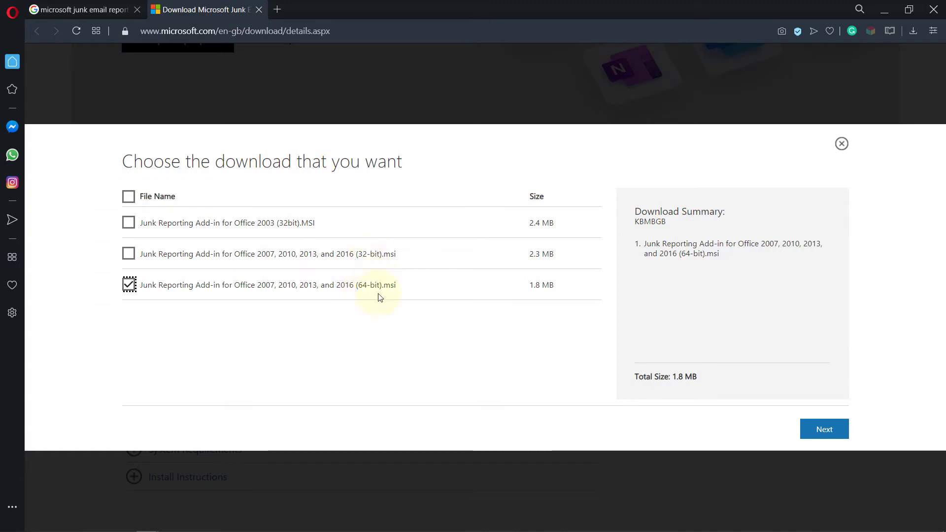
pyautogui.click(831, 432)
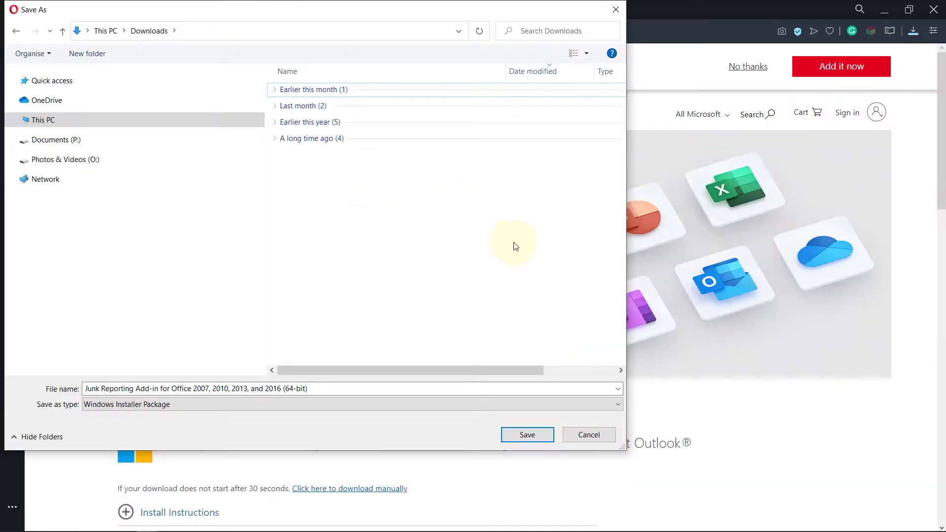
# Step: Save the 64-bit installer to Downloads, run it, and dismiss the missing-dependencies failure
pyautogui.click(523, 433)
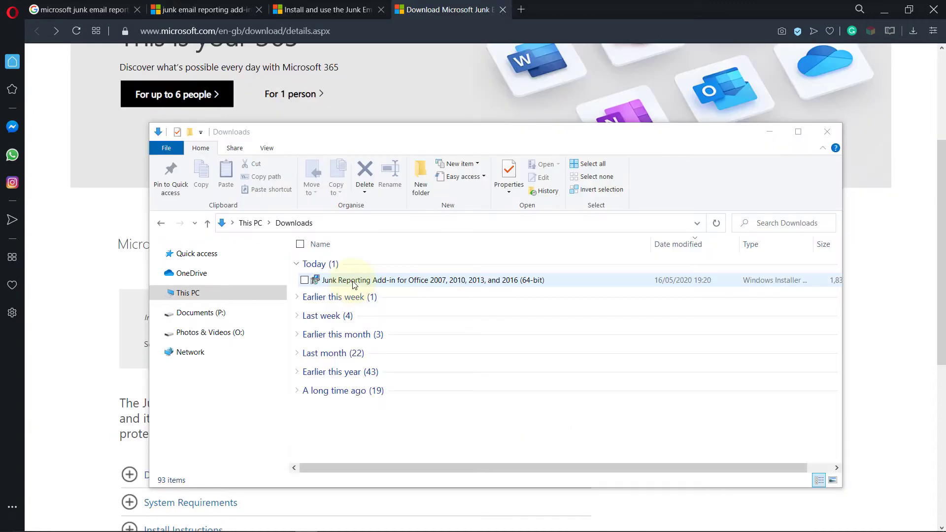
pyautogui.doubleClick(354, 281)
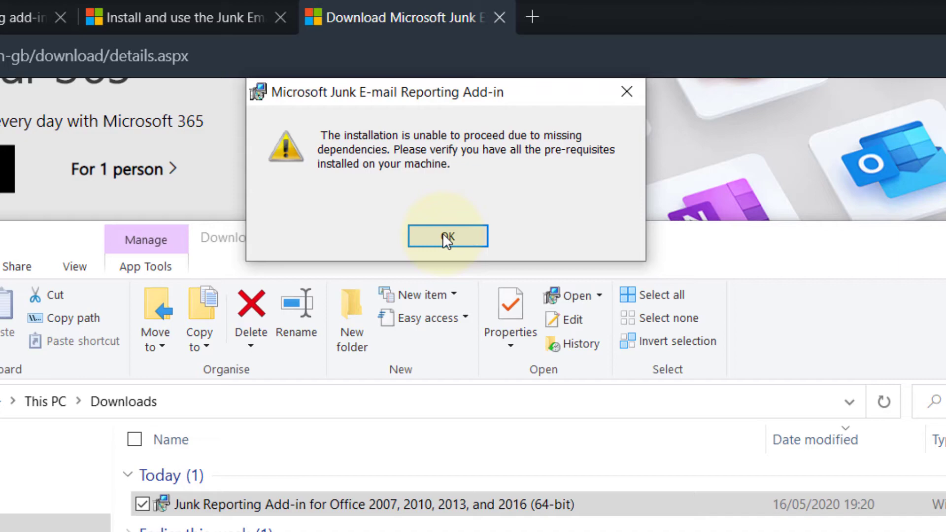
pyautogui.click(447, 237)
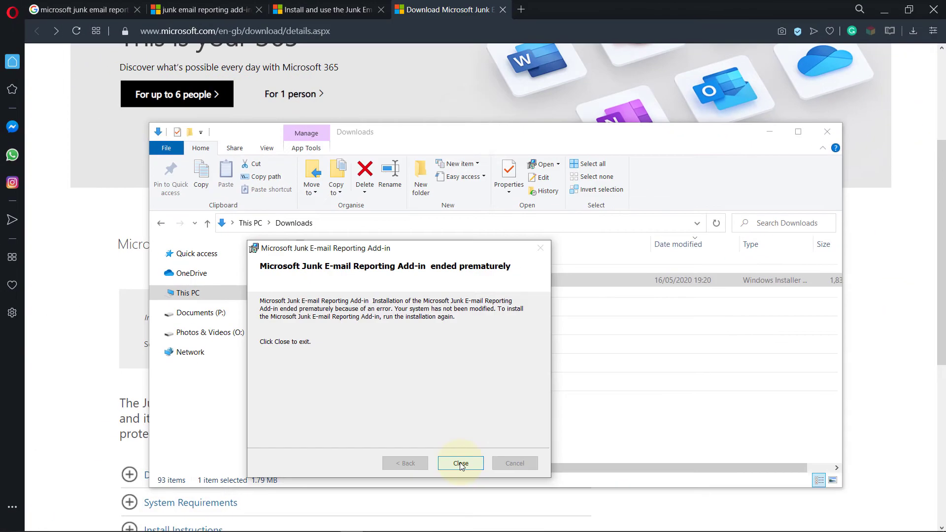
pyautogui.click(458, 467)
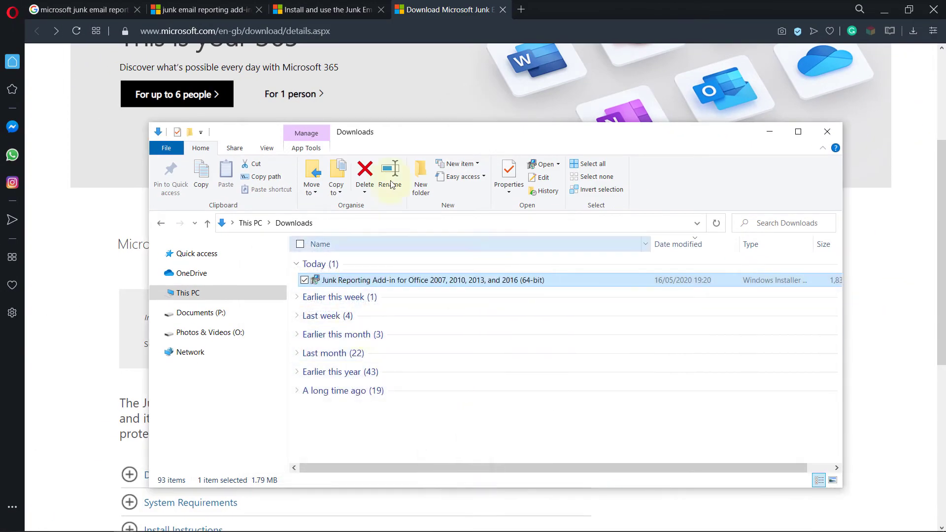
# Step: Download and save the 32-bit Junk Reporting Add-in .msi (2.3 MB) instead
pyautogui.click(435, 9)
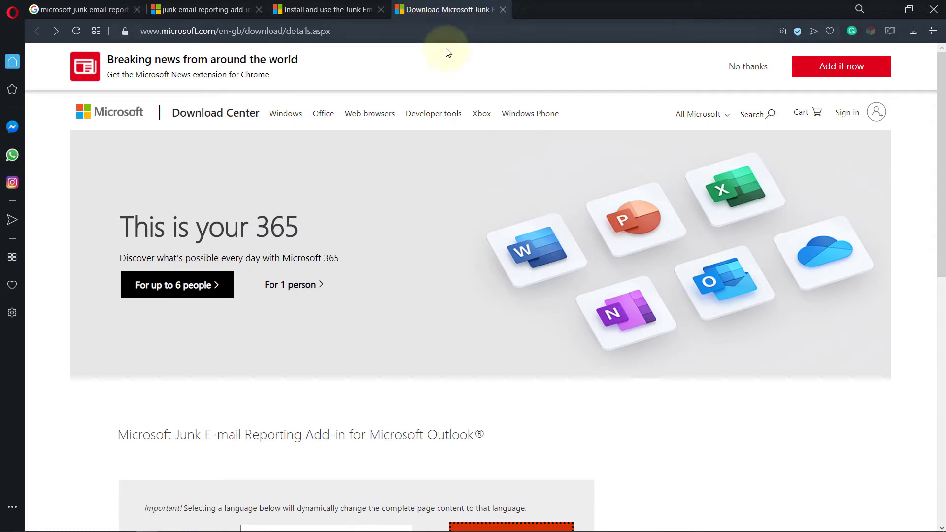
pyautogui.scroll(-6, 542, 216)
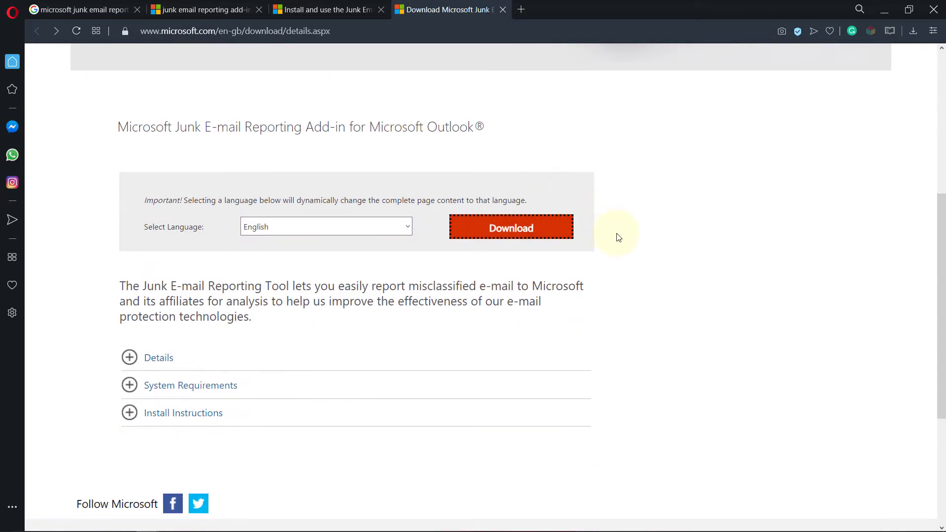
pyautogui.scroll(2, 592, 261)
pyautogui.click(501, 354)
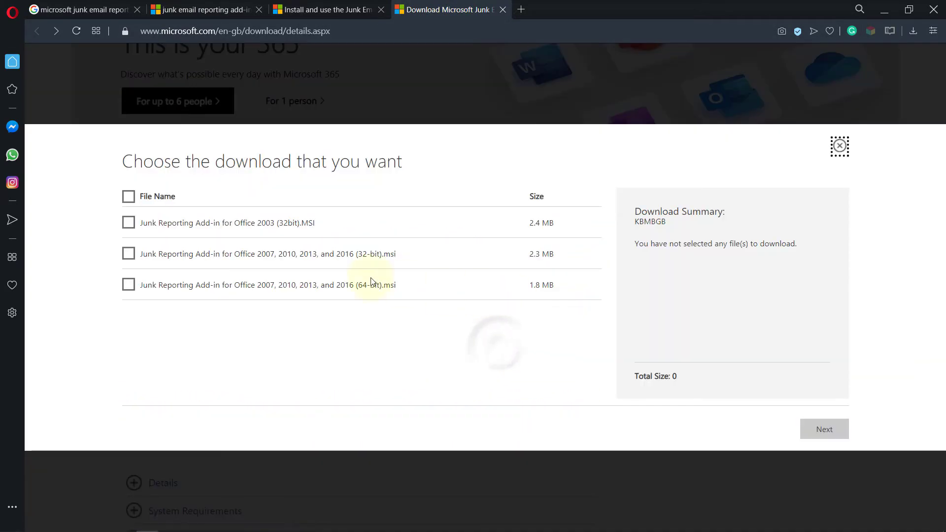
pyautogui.click(128, 253)
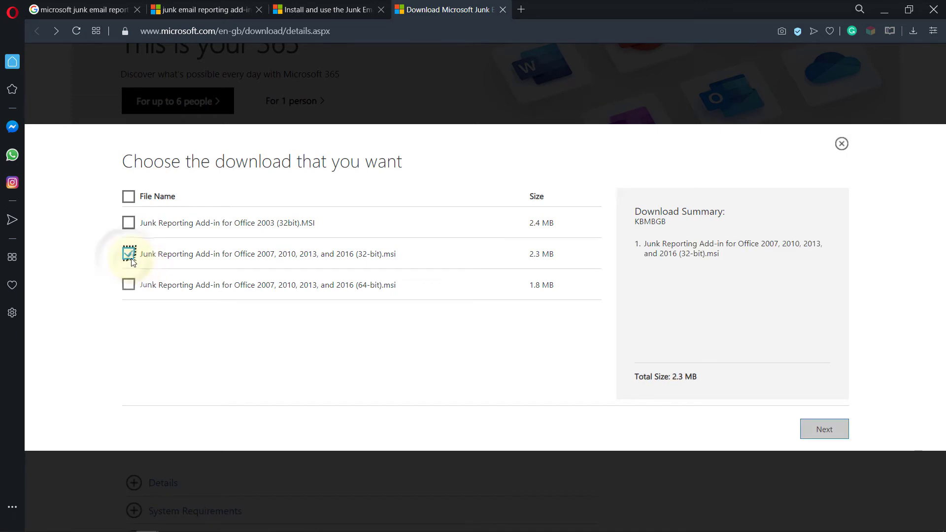
pyautogui.click(821, 429)
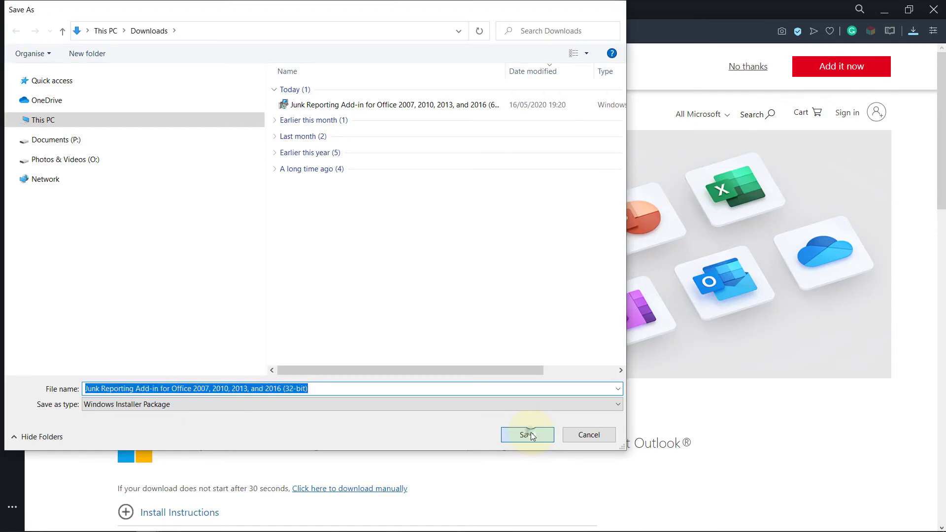
pyautogui.click(531, 433)
# Step: Install the Junk E-mail Reporting Add-in accepting the licence terms, acknowledge the Outlook restart warning, then relaunch Outlook
pyautogui.click(739, 62)
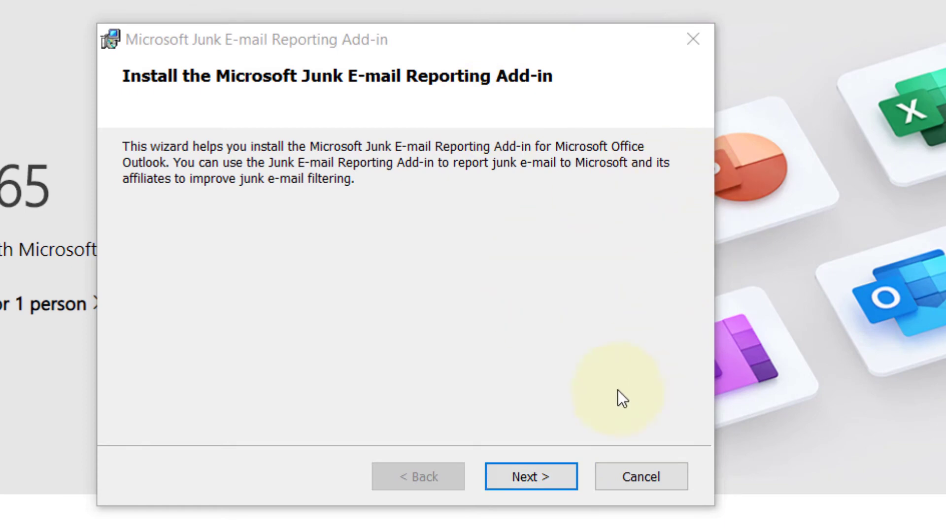
pyautogui.click(530, 477)
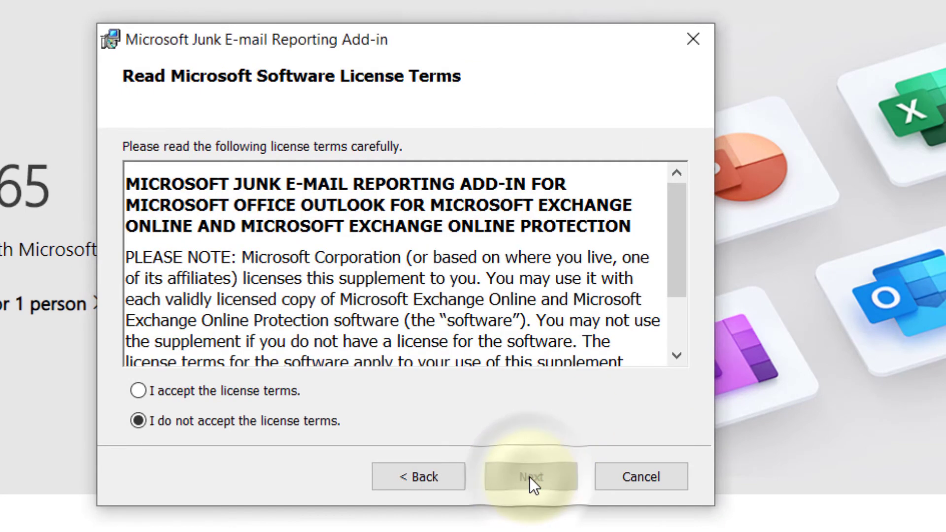
pyautogui.click(200, 389)
pyautogui.click(526, 476)
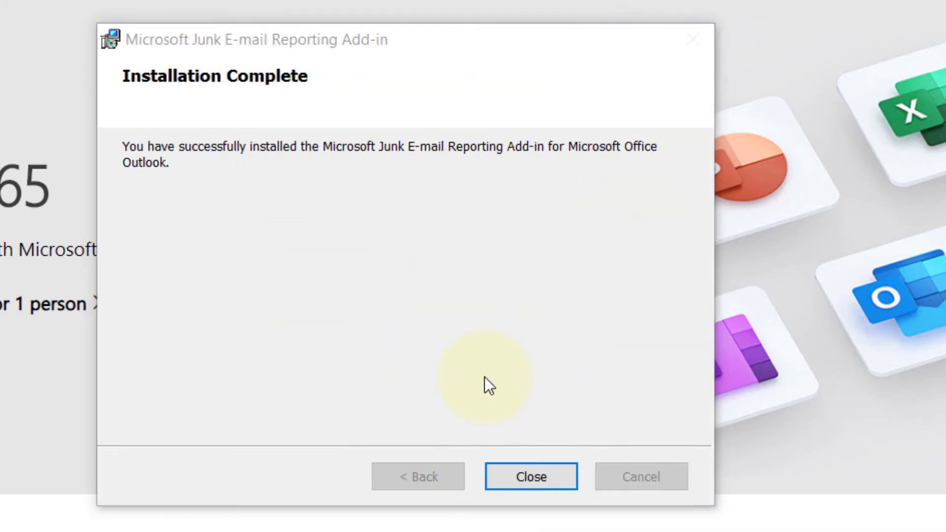
pyautogui.click(548, 472)
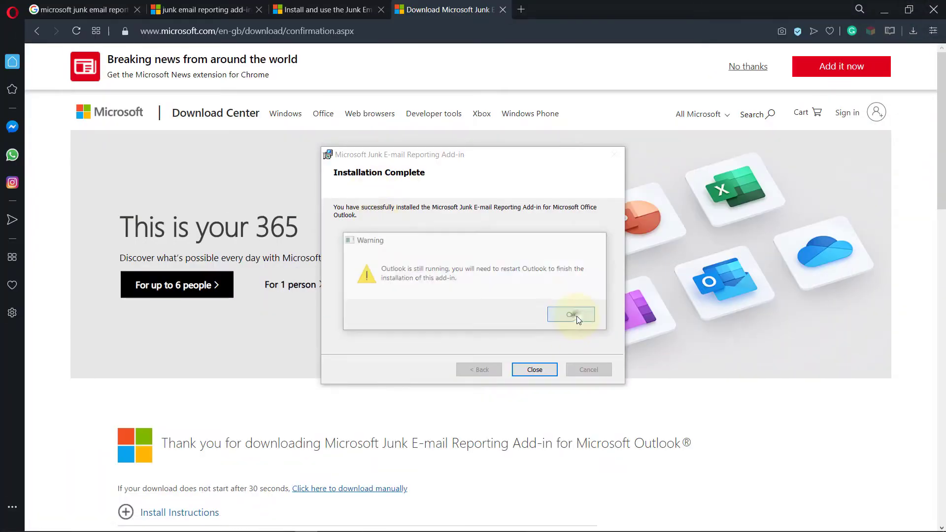
pyautogui.click(576, 316)
pyautogui.click(238, 523)
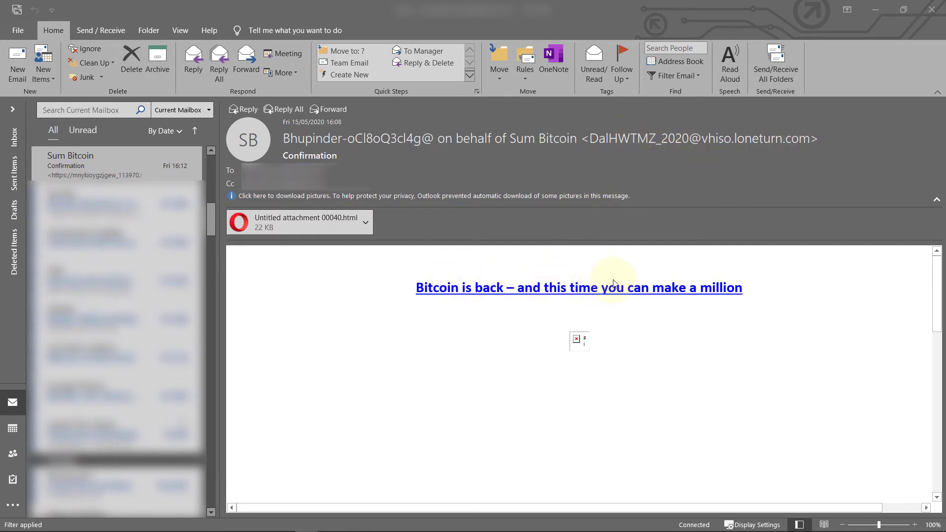
# Step: Open the Junk dropdown on the Home tab for the Bitcoin 'Confirmation' email
pyautogui.scroll(-5, 567, 393)
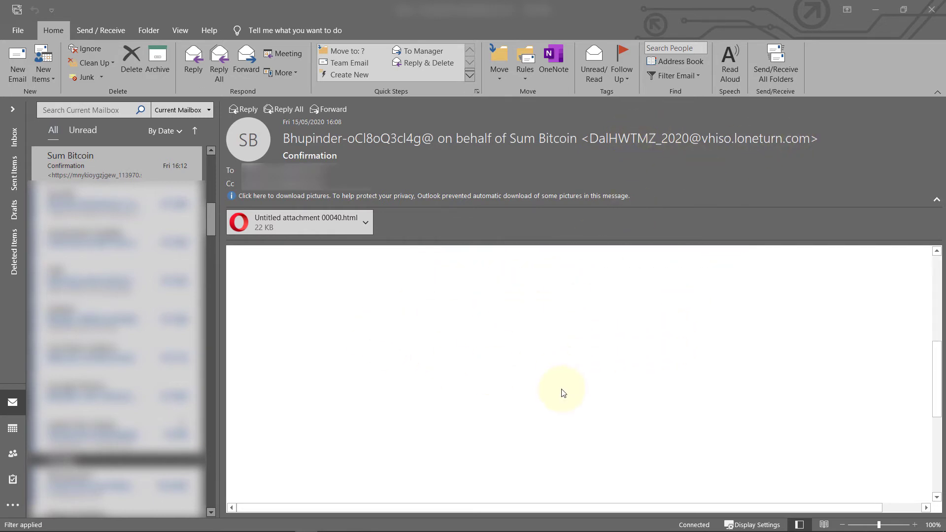
pyautogui.scroll(5, 562, 391)
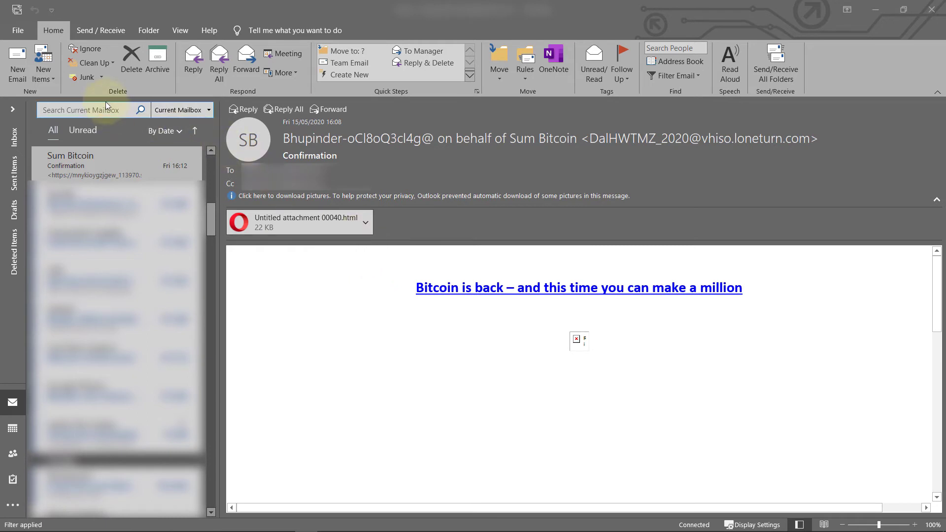
pyautogui.click(101, 77)
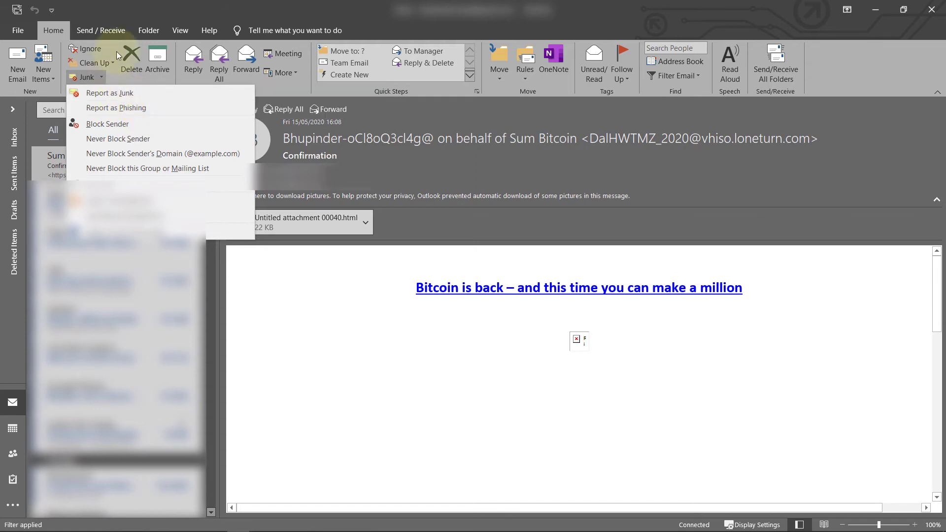
pyautogui.click(106, 11)
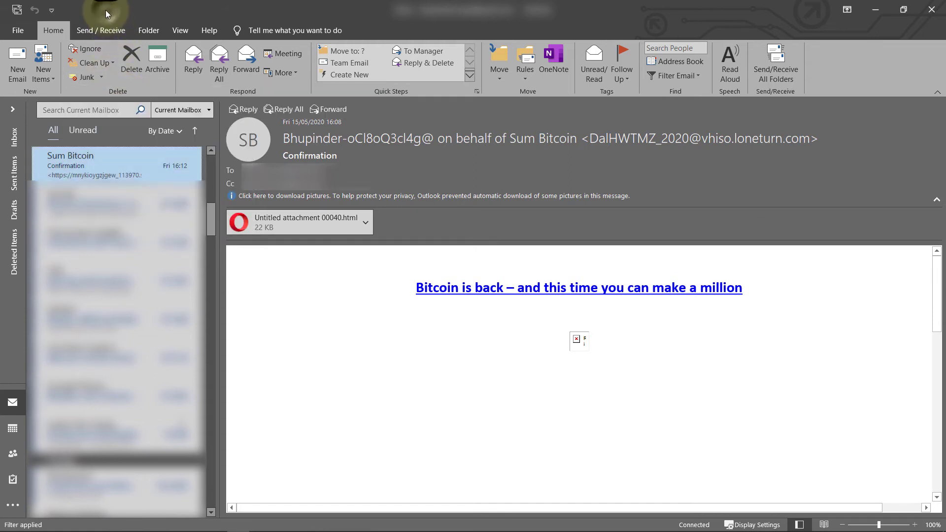
pyautogui.click(100, 81)
pyautogui.click(100, 80)
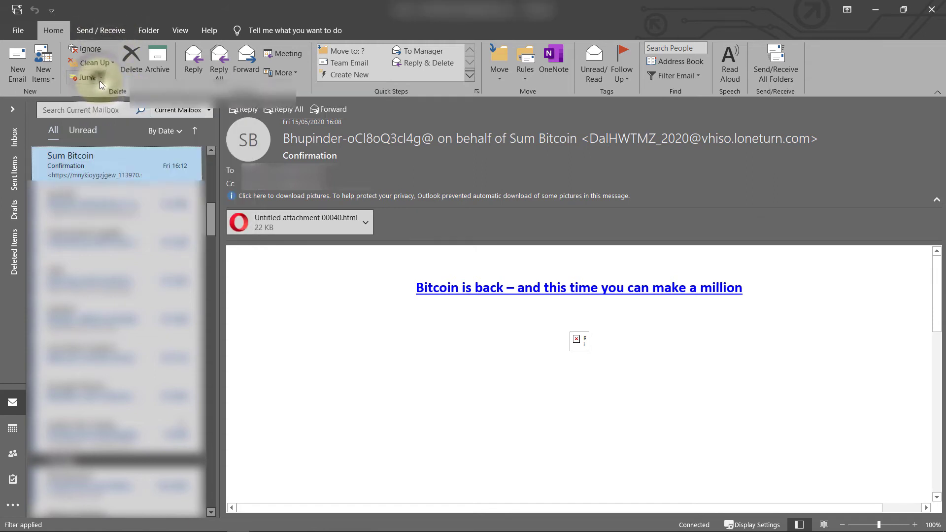
pyautogui.click(18, 30)
pyautogui.click(34, 225)
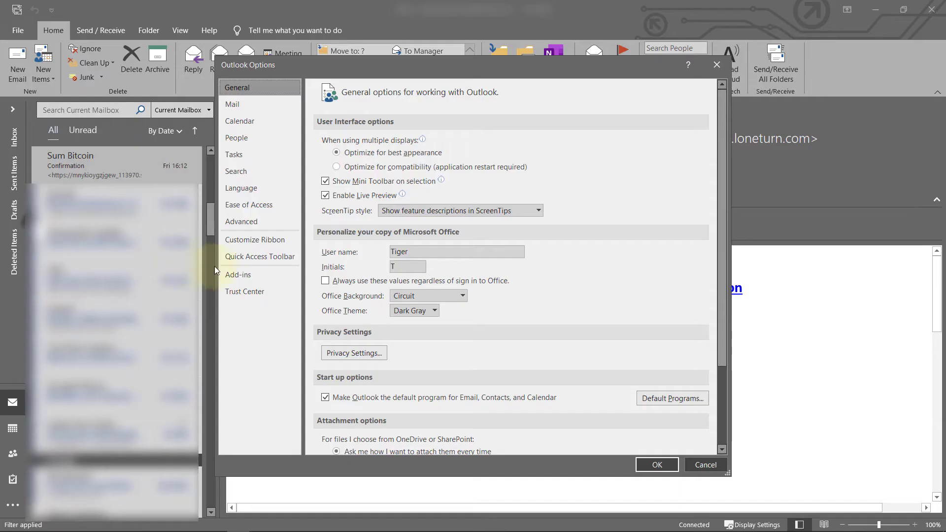
pyautogui.click(254, 276)
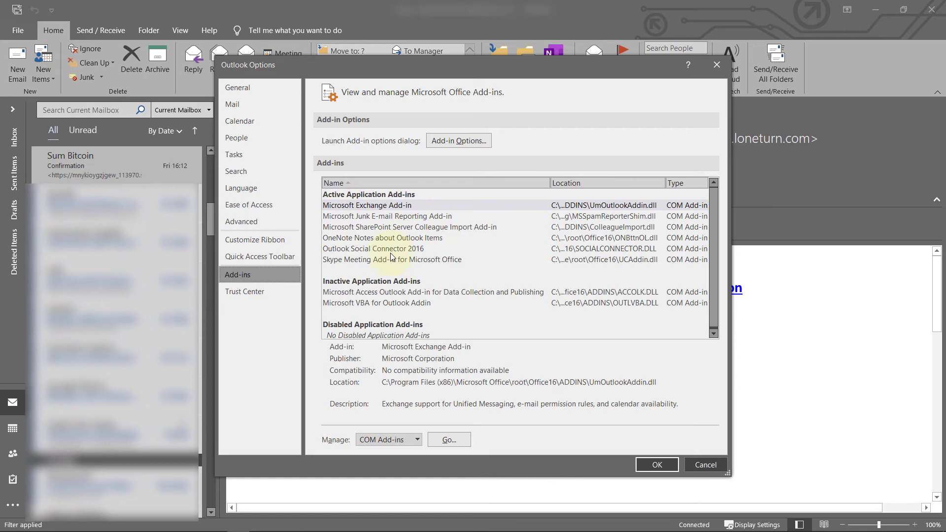
pyautogui.click(393, 216)
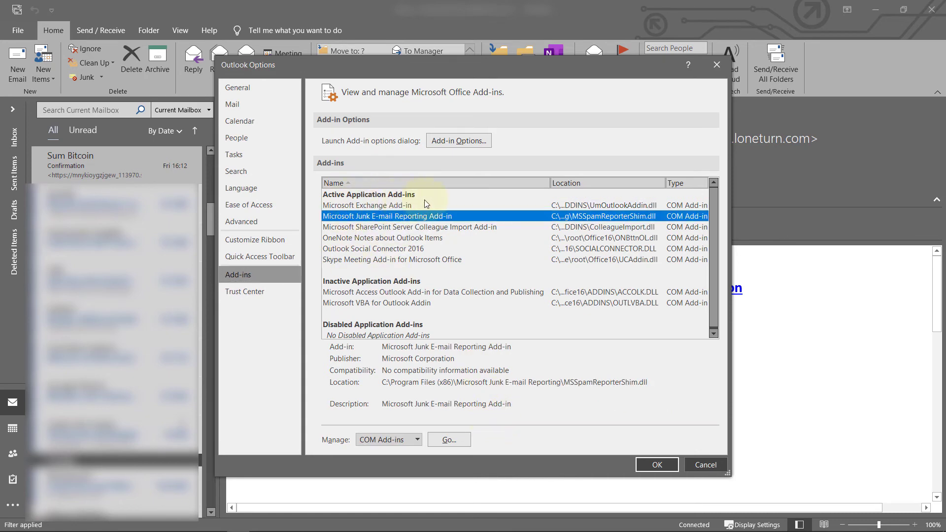
pyautogui.click(658, 466)
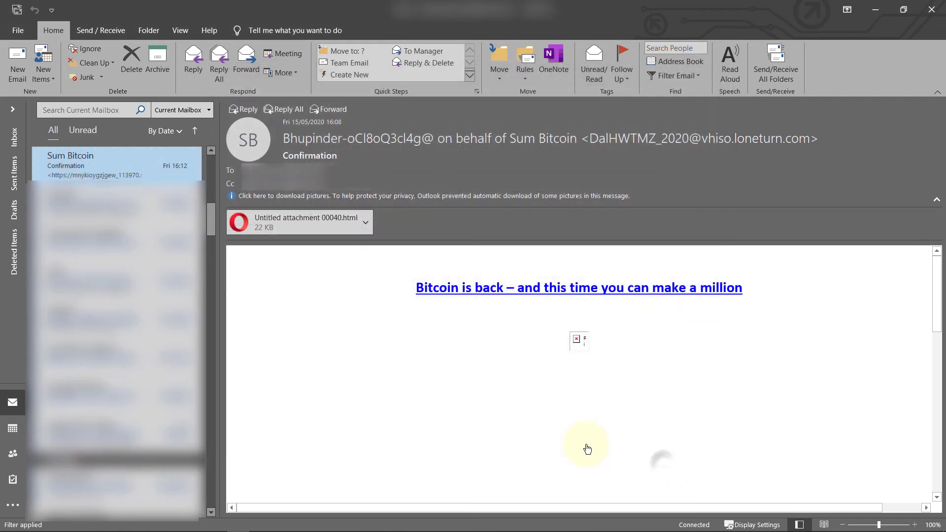
# Step: Choose Report as Phishing from the Junk dropdown for the Bitcoin email
pyautogui.click(101, 75)
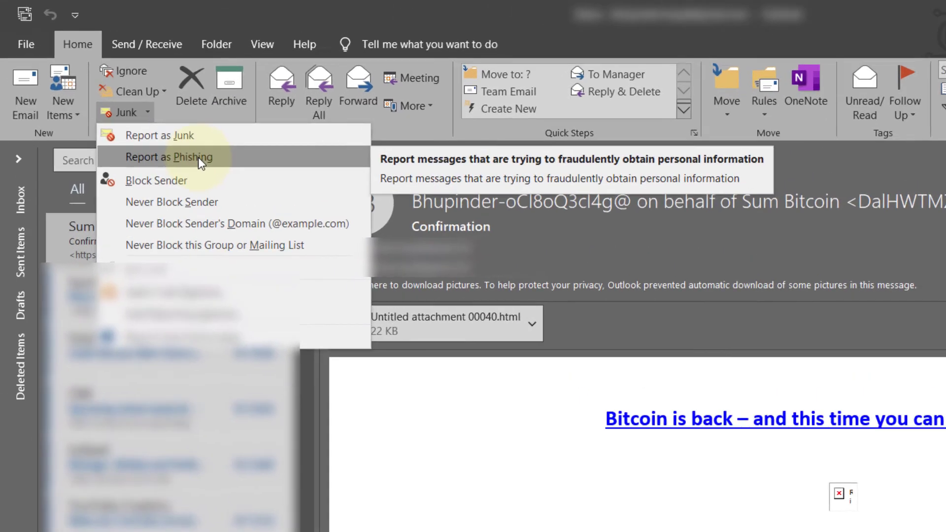
pyautogui.click(134, 106)
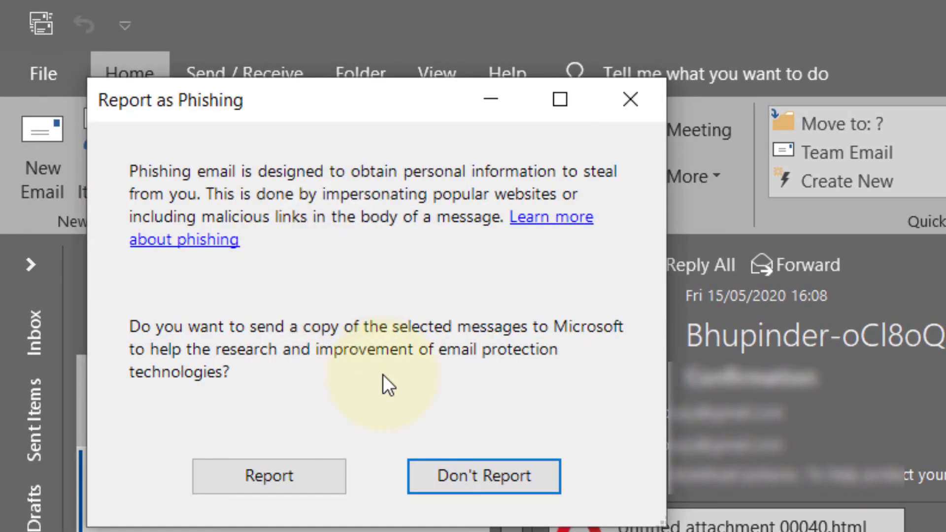